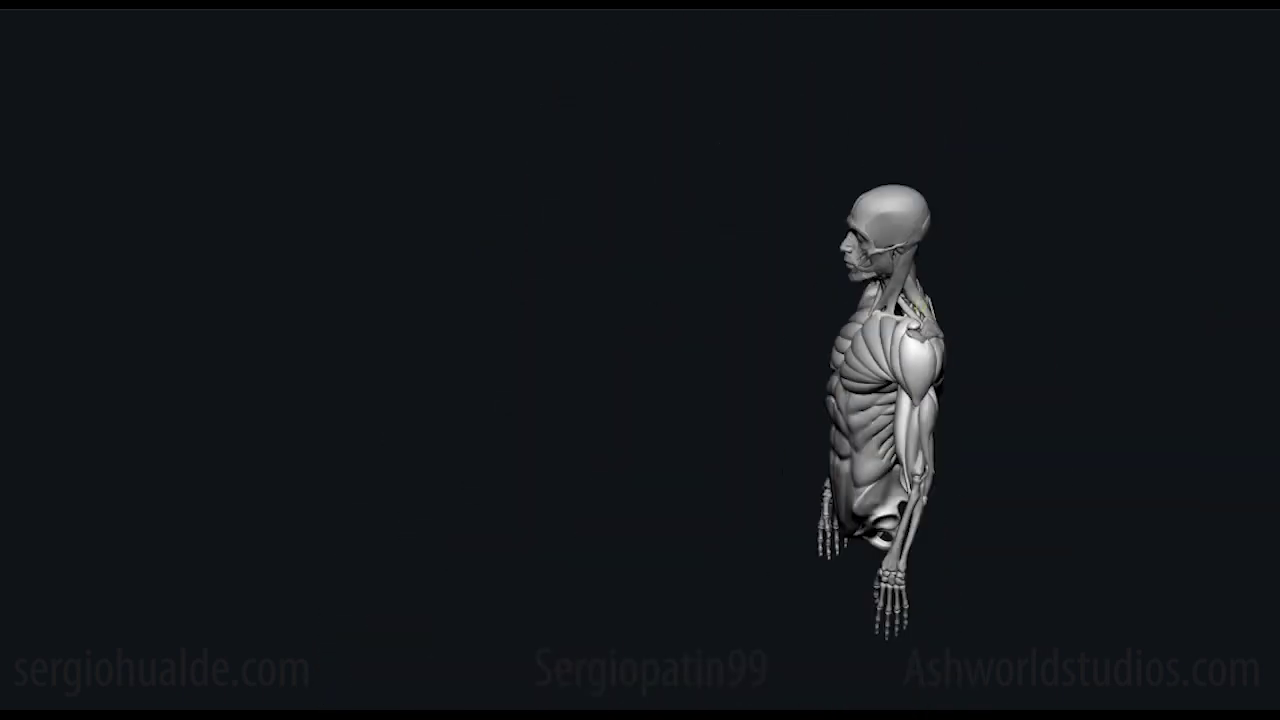
Rotate the écorché skeleton slightly toward the viewer to inspect the psoas forms over the pelvis.
left_click_drag(1194, 204, 993, 325)
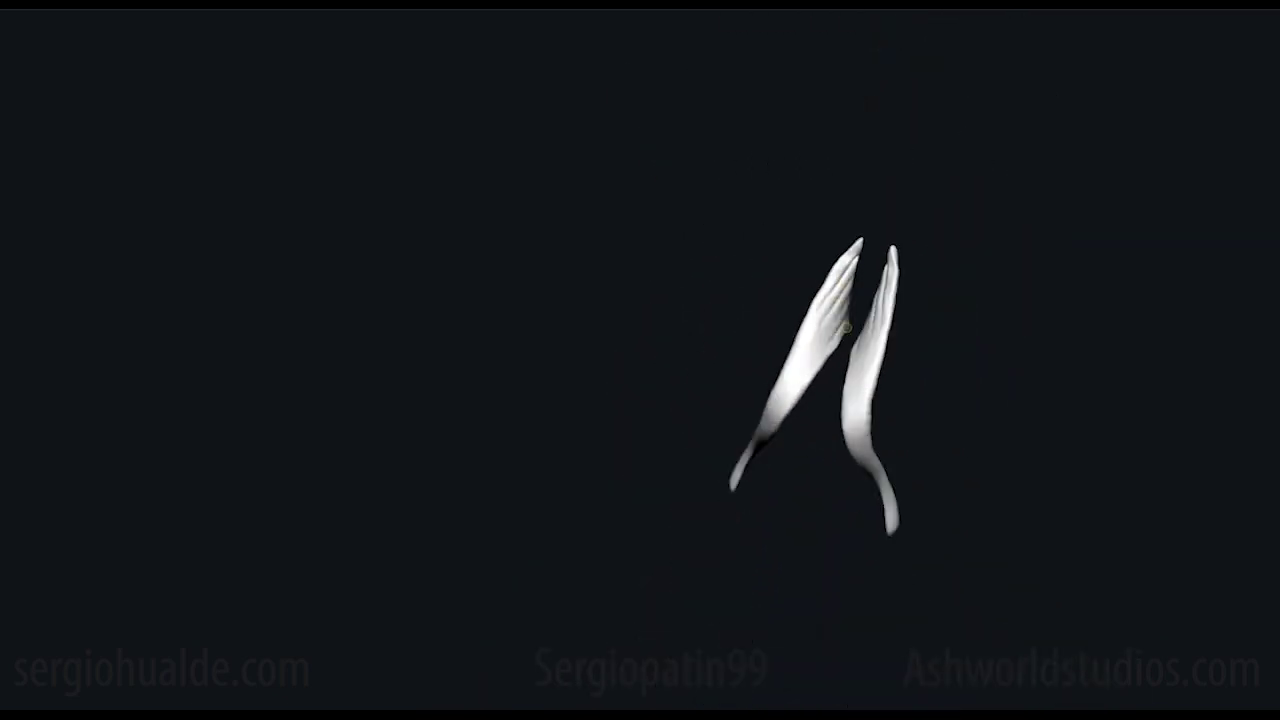
left_click_drag(833, 395, 735, 432)
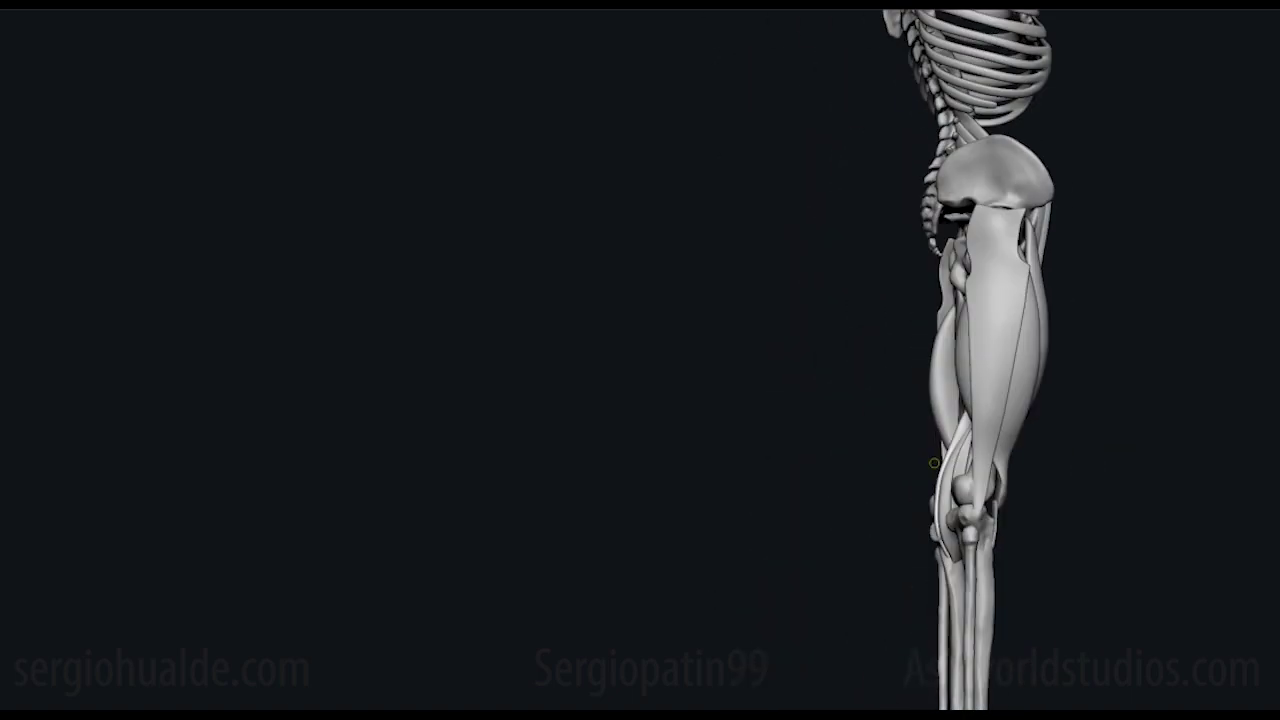
Orbit the figure from side view to a rear view of the thigh and hip muscles.
mouse_move(934, 463)
left_mouse_down()
mouse_move(856, 338)
mouse_move(898, 363)
left_mouse_up()
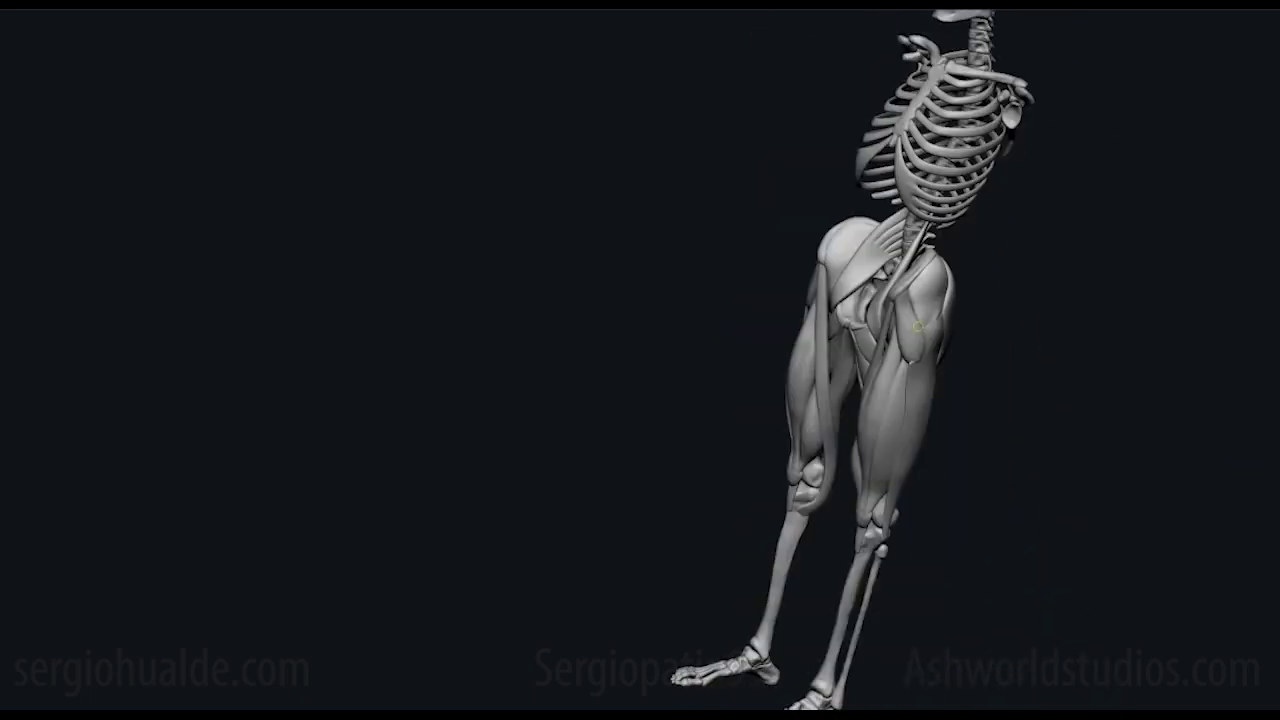
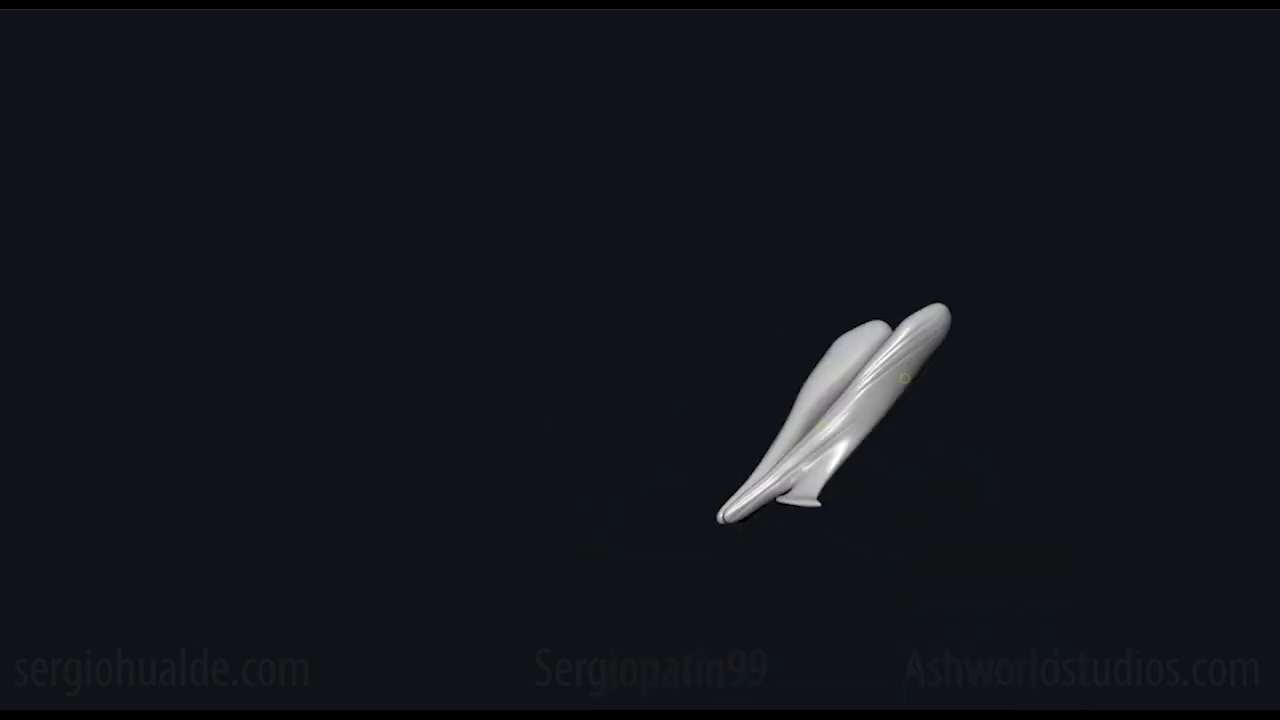
Rotate the two forms to stand upright, then turn them back to a straight-on front view.
left_click_drag(870, 530, 1200, 192)
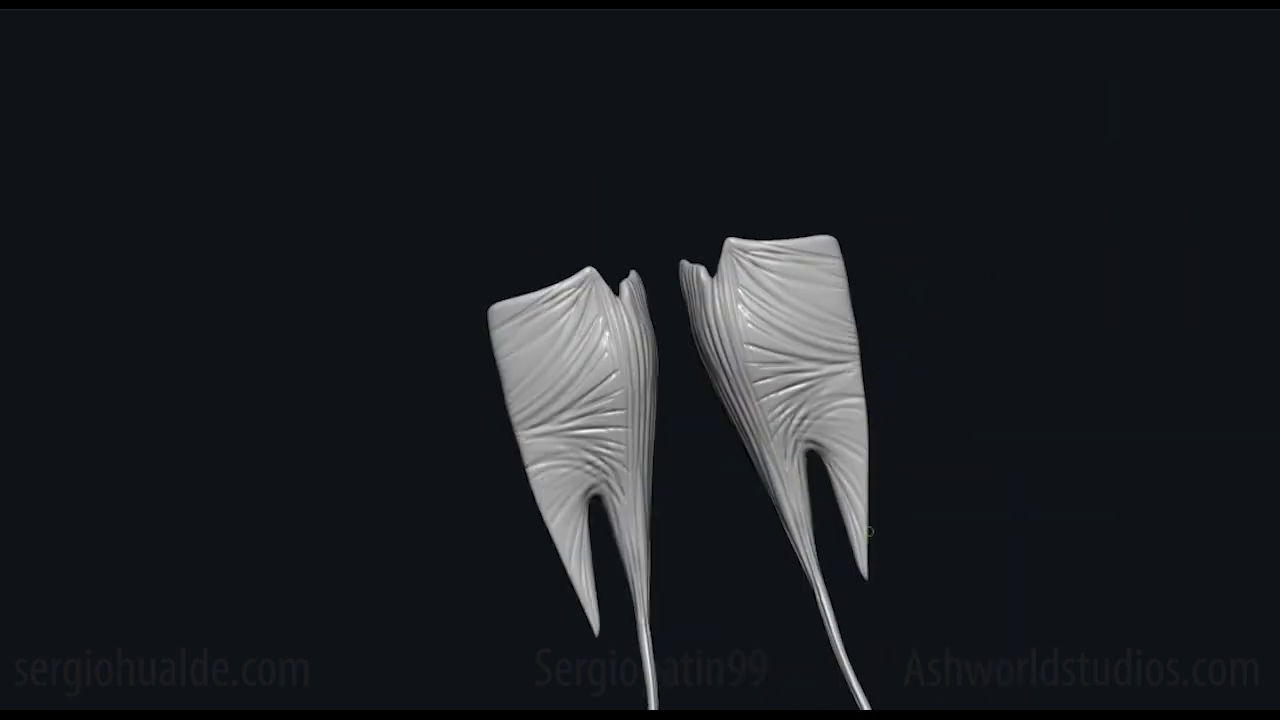
left_click_drag(869, 531, 890, 351)
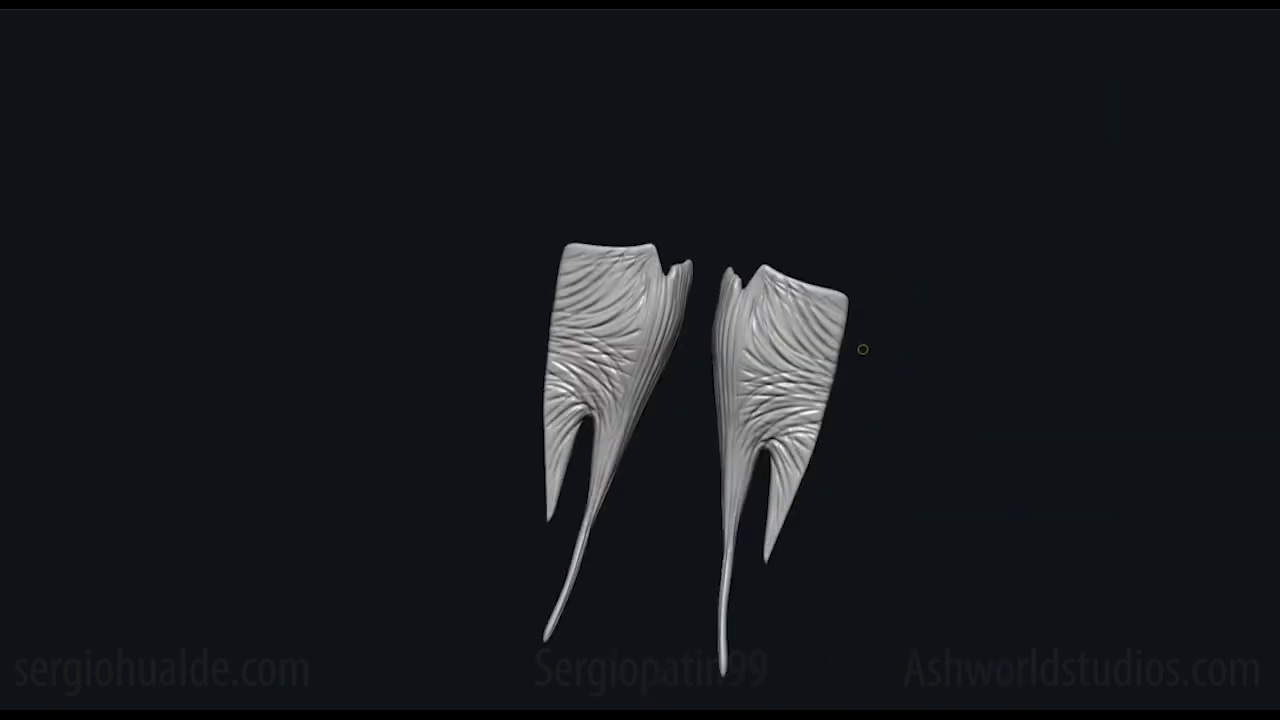